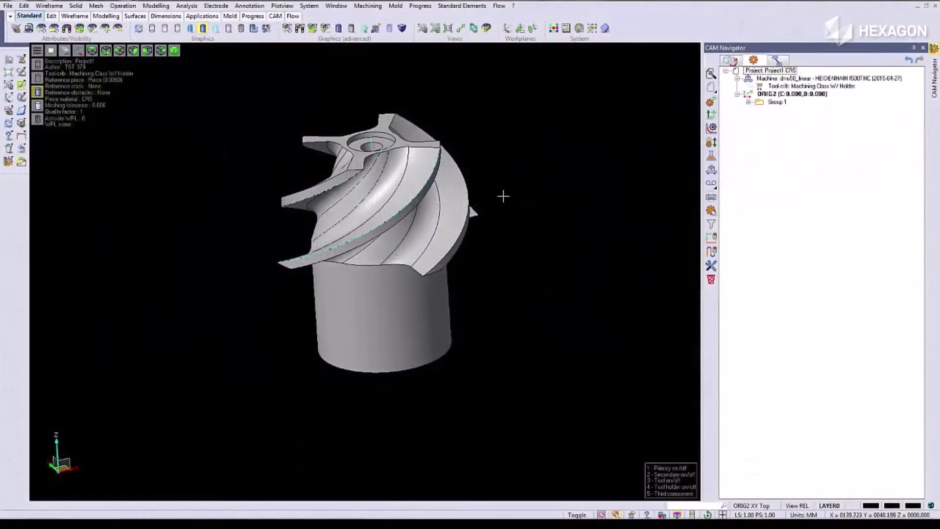
Add a machining operation to the ORIG2 setup from the 5 axis Impeller template
{"action": "middle_click_drag", "start_coordinate": [504, 197], "coordinate": [562, 261]}
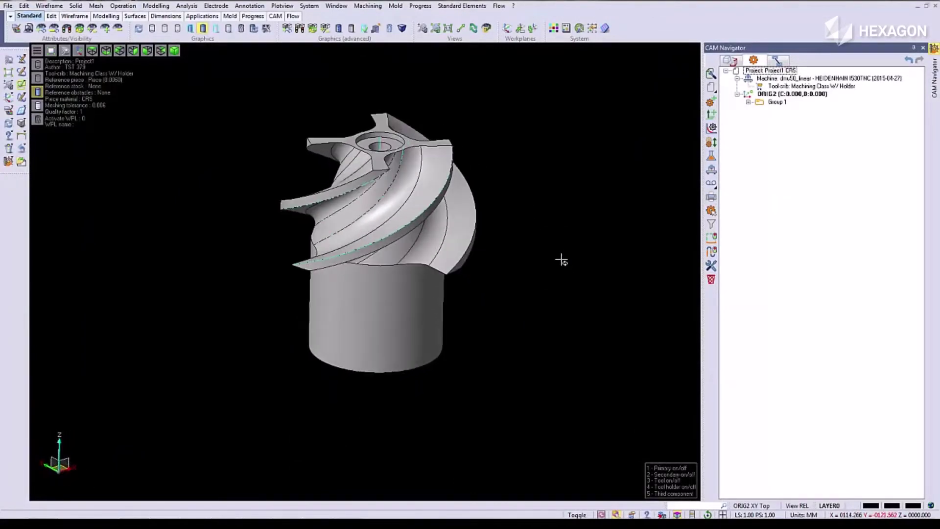
{"action": "right_click", "coordinate": [778, 95]}
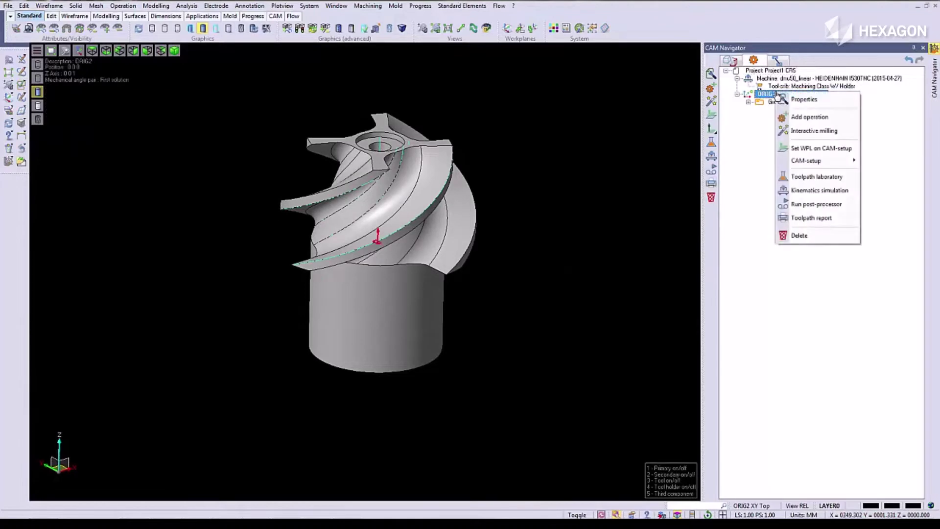
{"action": "left_click", "coordinate": [800, 117]}
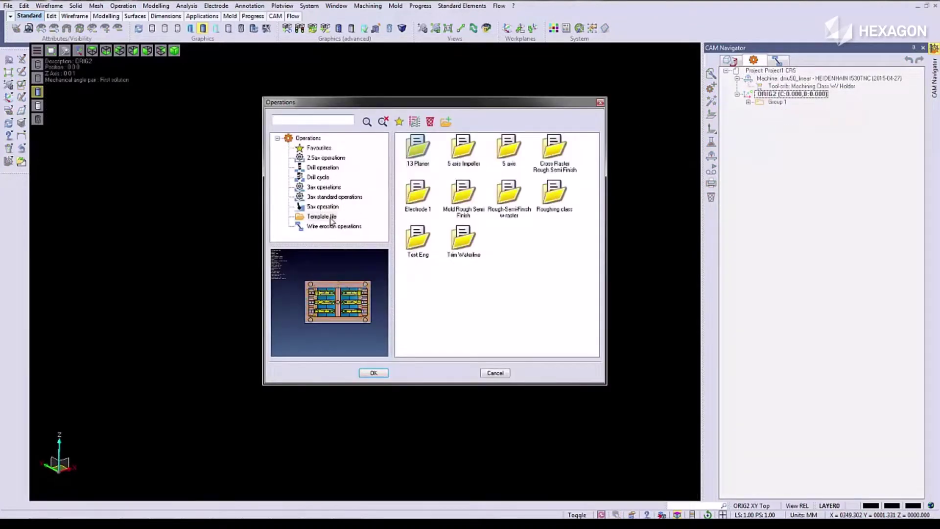
{"action": "left_click", "coordinate": [461, 157]}
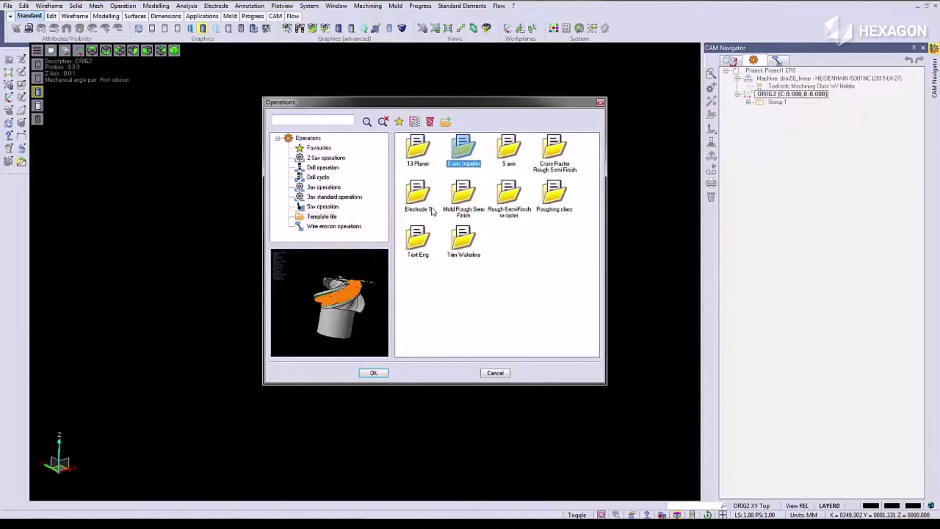
{"action": "left_click", "coordinate": [374, 375]}
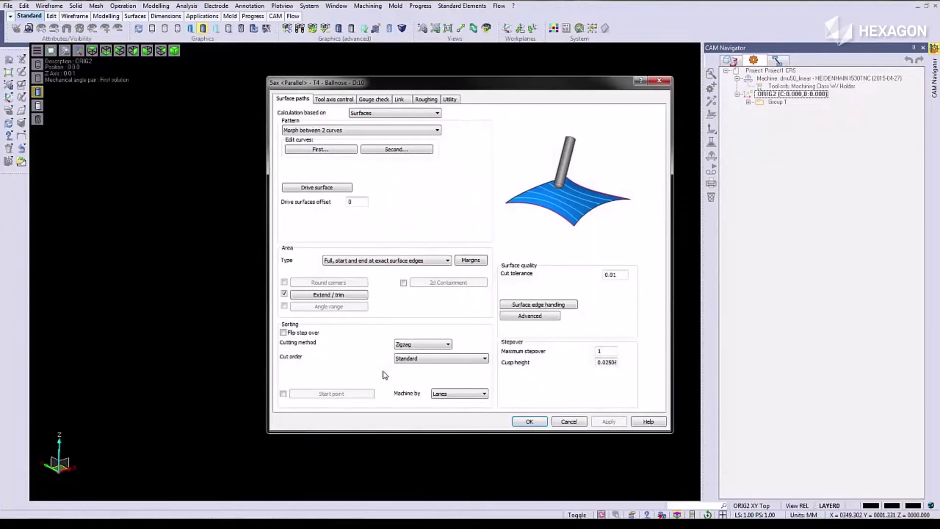
Assign the upper blade's edge curve as the first morph curve and the front lower blade's edge curve as the second
{"action": "left_click", "coordinate": [341, 152]}
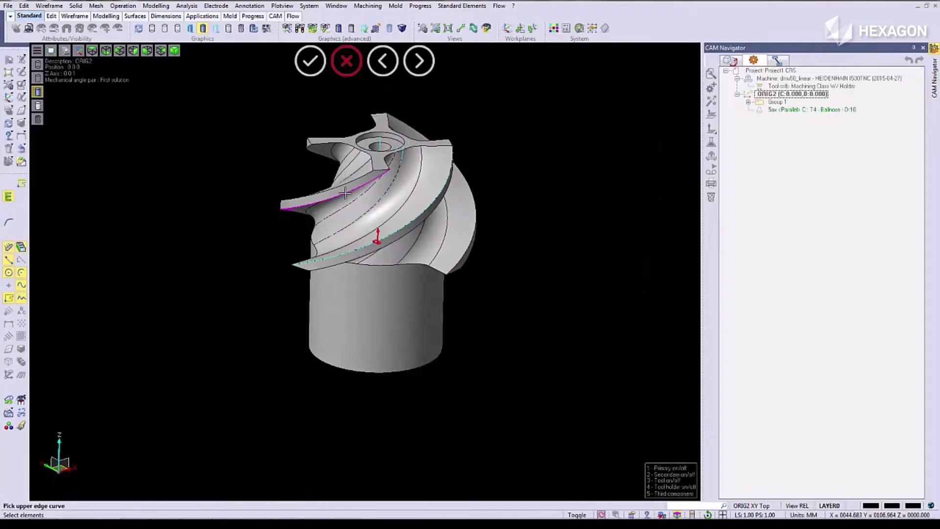
{"action": "left_click", "coordinate": [345, 194]}
{"action": "key", "text": "Return"}
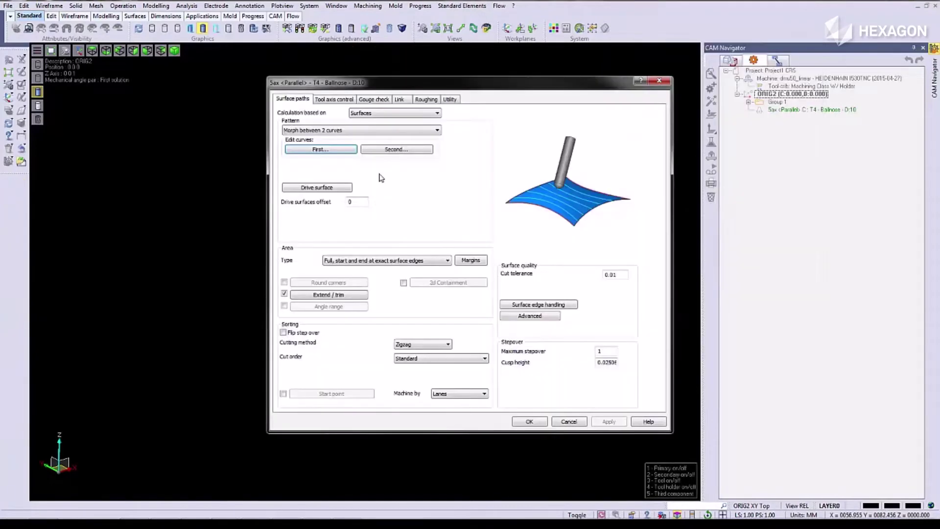
{"action": "left_click", "coordinate": [389, 154]}
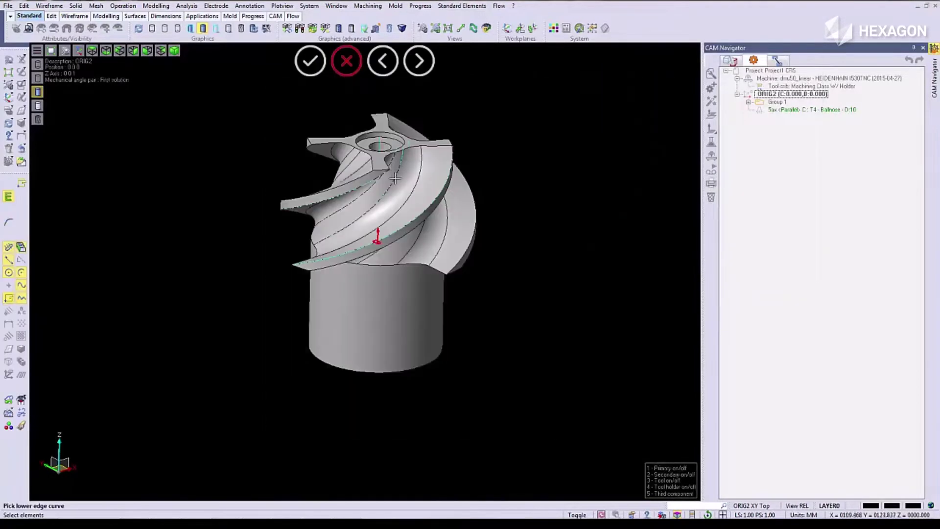
{"action": "left_click", "coordinate": [416, 213]}
{"action": "key", "text": "Return"}
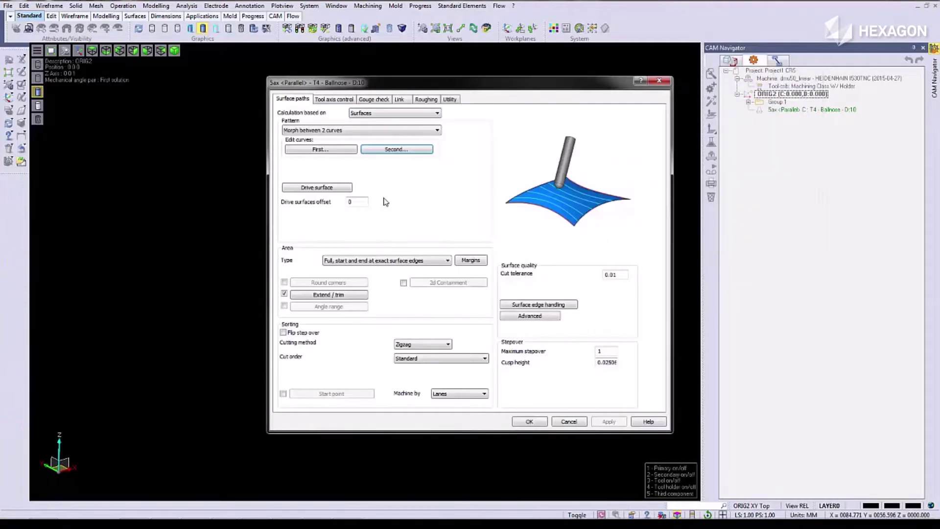
Define the drive surfaces by selecting all faces of the channel between the two front blades
{"action": "left_click", "coordinate": [340, 189]}
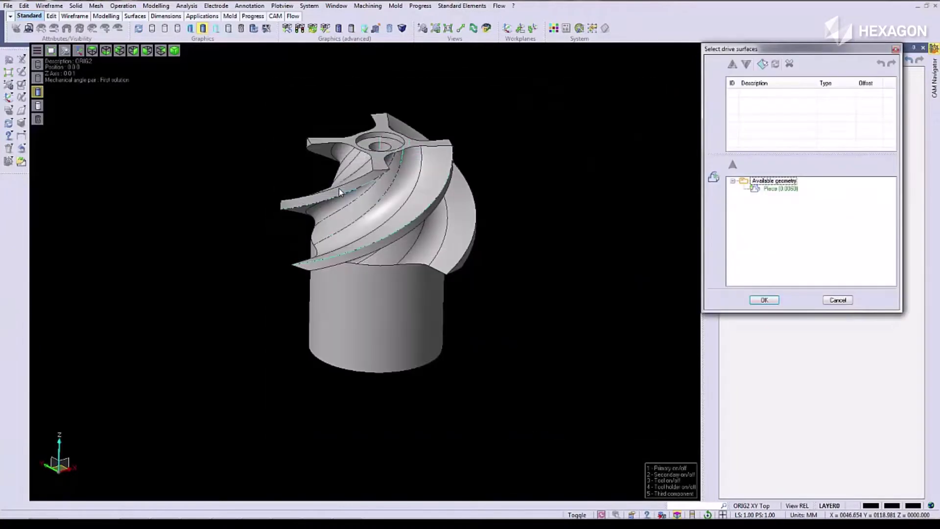
{"action": "left_click", "coordinate": [762, 63]}
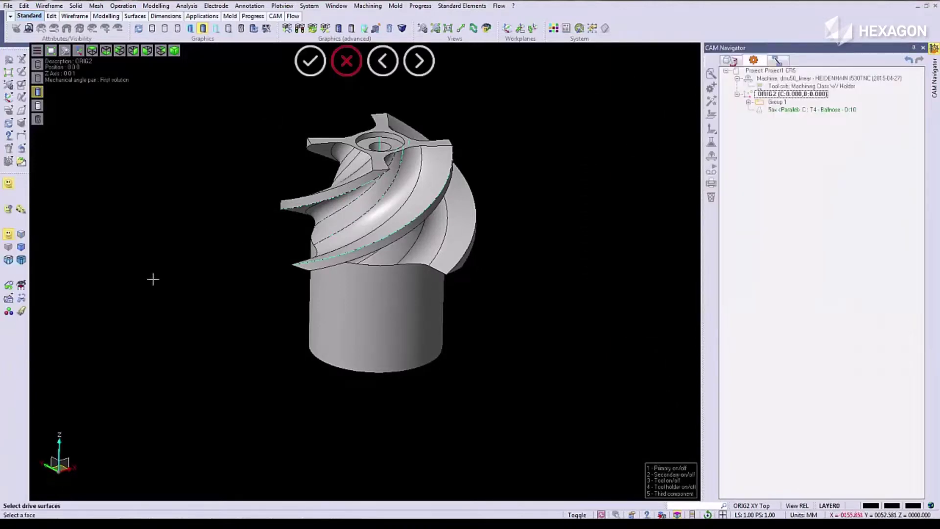
{"action": "left_click", "coordinate": [300, 212]}
{"action": "left_click", "coordinate": [300, 211]}
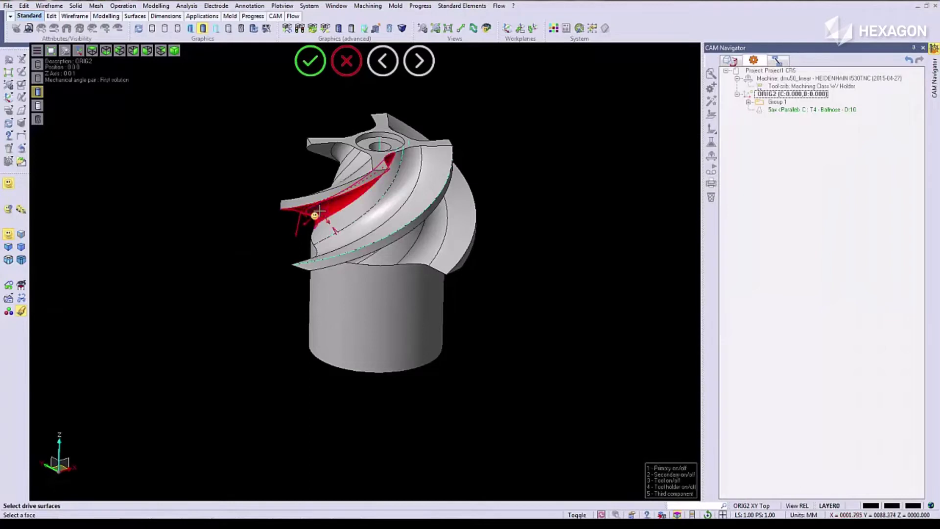
{"action": "left_click", "coordinate": [356, 225]}
{"action": "left_click", "coordinate": [356, 221]}
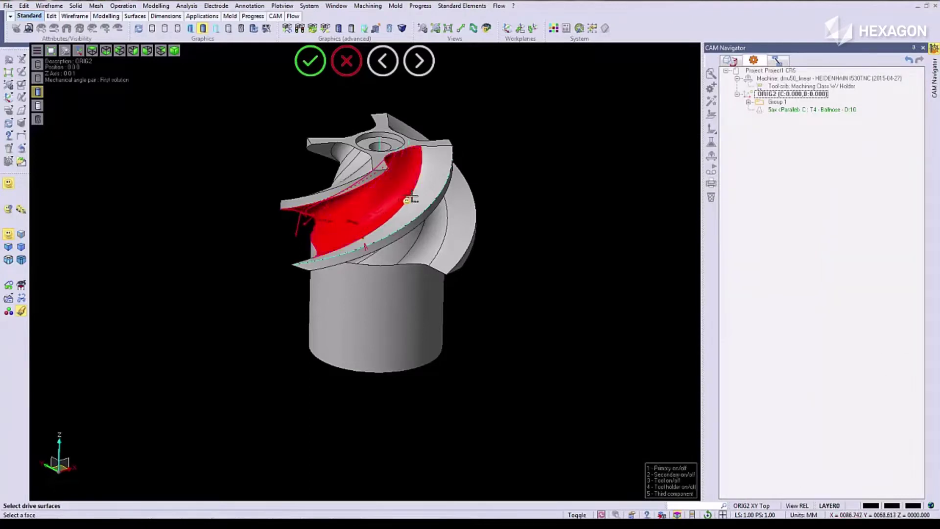
{"action": "left_click", "coordinate": [413, 199]}
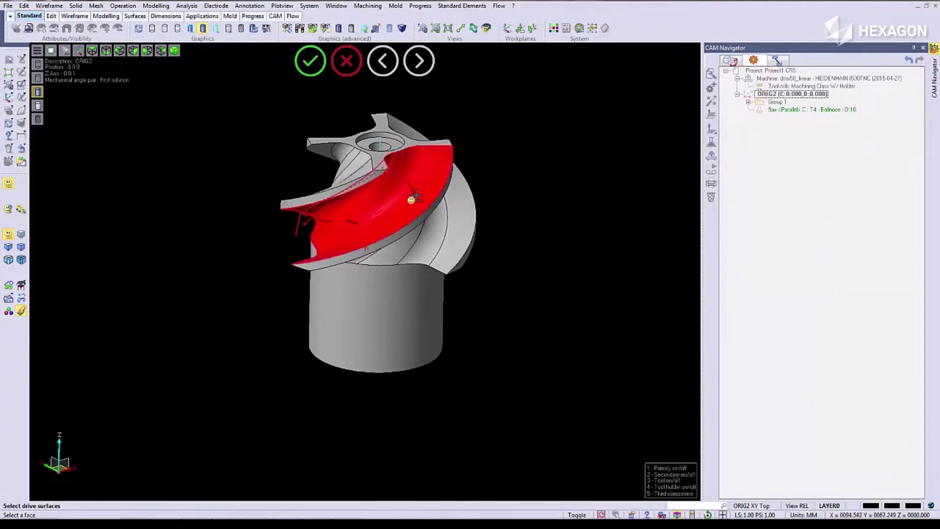
{"action": "right_click", "coordinate": [504, 161]}
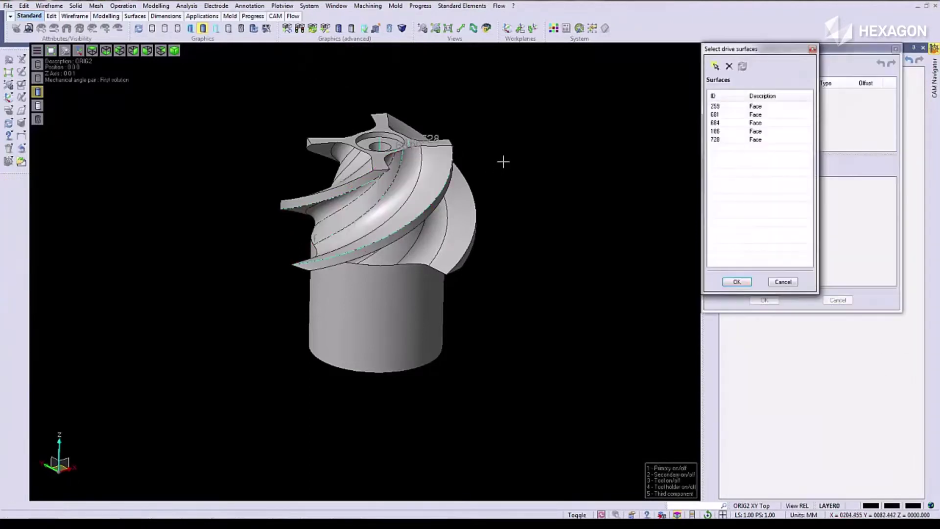
{"action": "left_click", "coordinate": [736, 282]}
{"action": "left_click", "coordinate": [764, 300]}
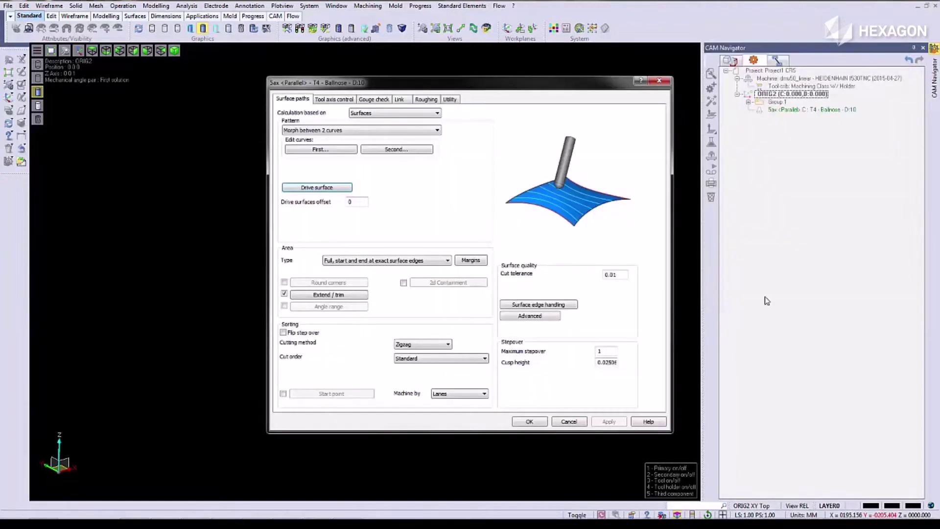
Set the tool axis tilt curve to the vertical centre line through the impeller hub
{"action": "left_click", "coordinate": [336, 99]}
{"action": "left_click", "coordinate": [356, 159]}
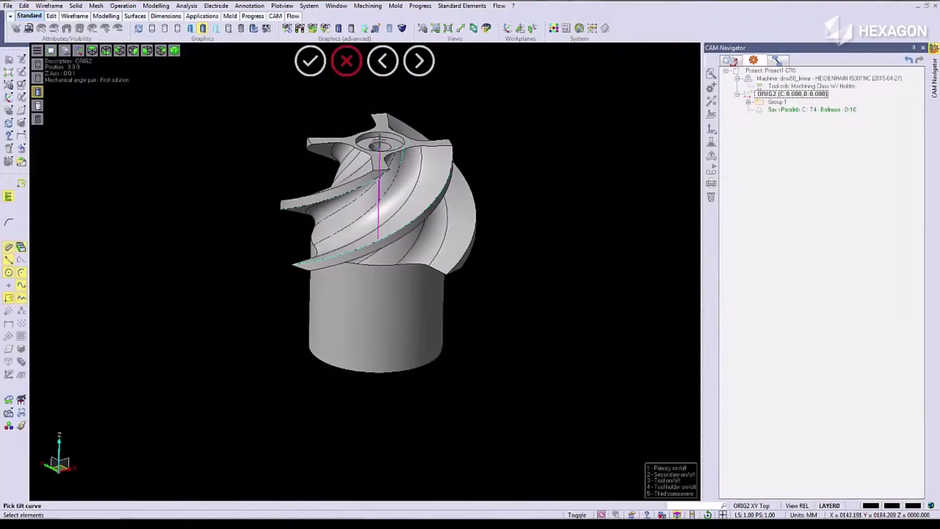
{"action": "left_click", "coordinate": [379, 141]}
{"action": "right_click", "coordinate": [482, 141]}
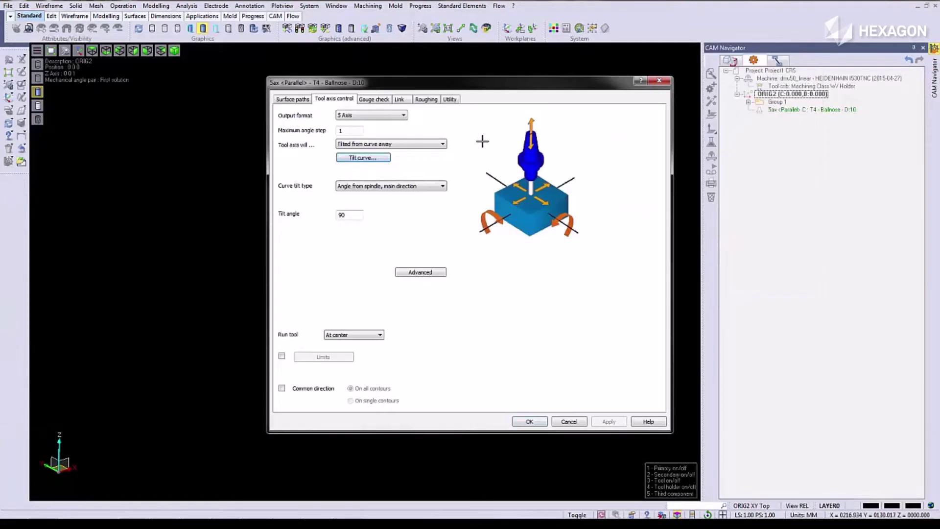
Select the two front blades' outer edge faces and the hub's top face as gouge check surfaces #1, and accept the operation
{"action": "left_click", "coordinate": [378, 101]}
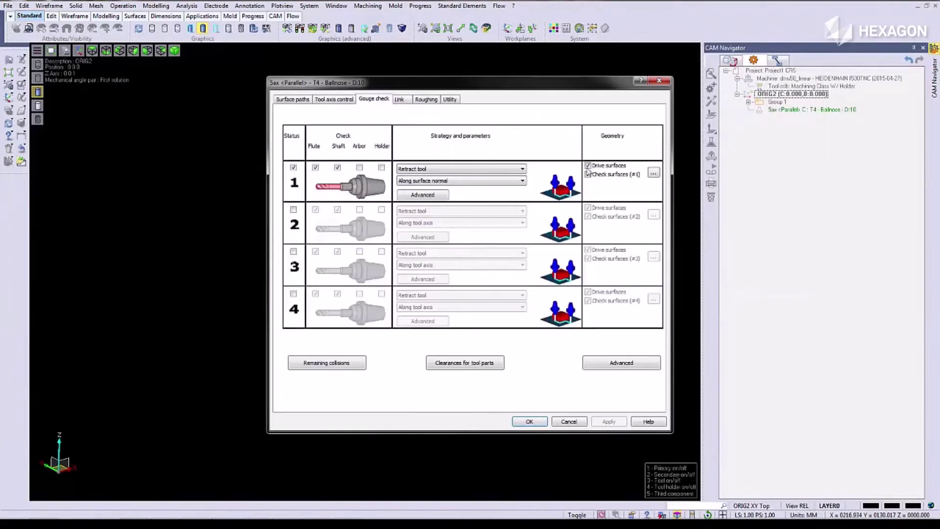
{"action": "left_click", "coordinate": [653, 173]}
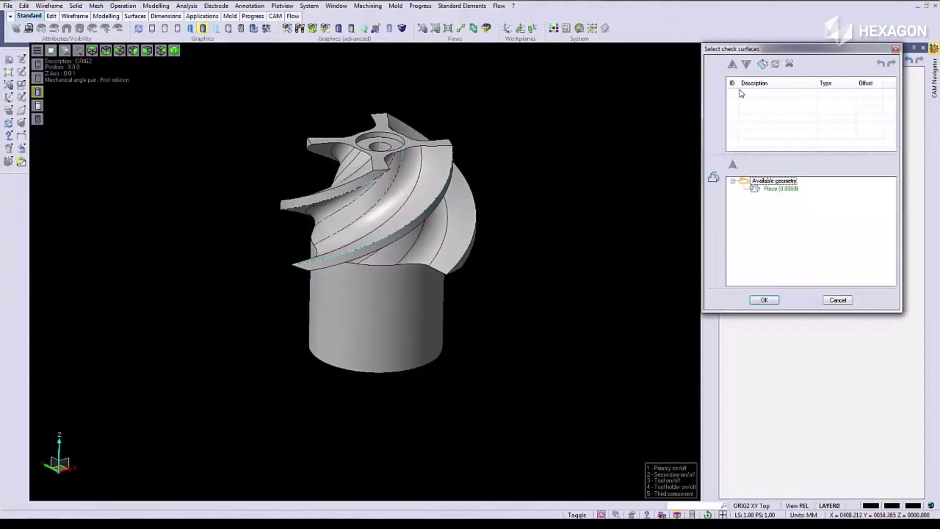
{"action": "left_click", "coordinate": [762, 65]}
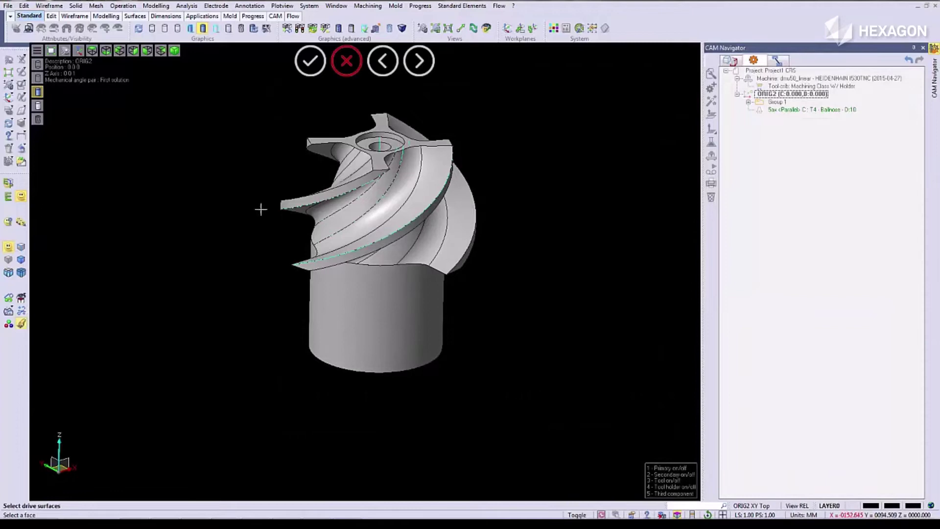
{"action": "scroll", "coordinate": [370, 136], "scroll_direction": "up", "scroll_amount": 2}
{"action": "left_click", "coordinate": [365, 196]}
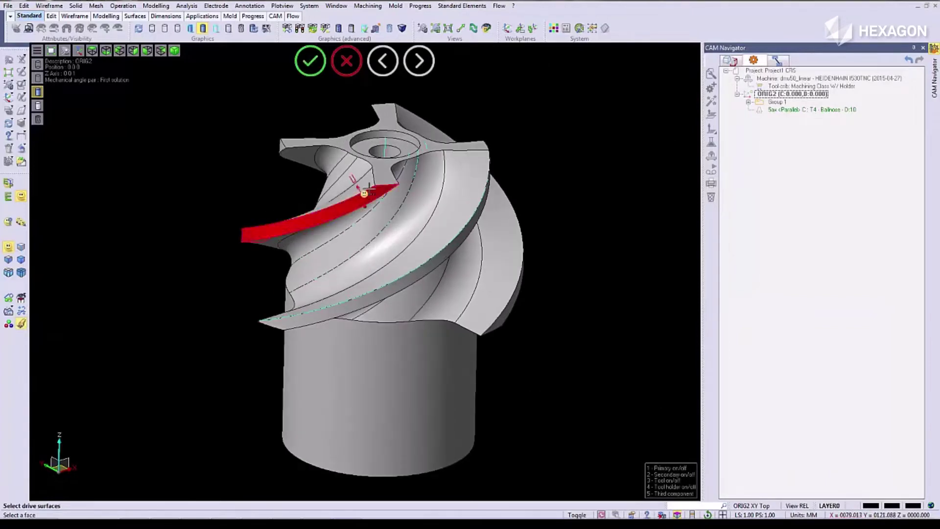
{"action": "left_click", "coordinate": [380, 175]}
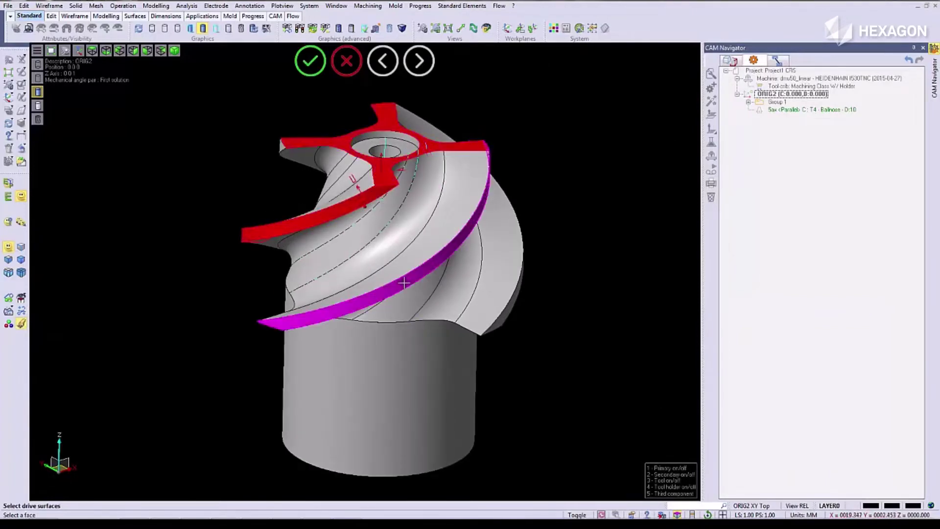
{"action": "left_click", "coordinate": [466, 230]}
{"action": "right_click", "coordinate": [570, 168]}
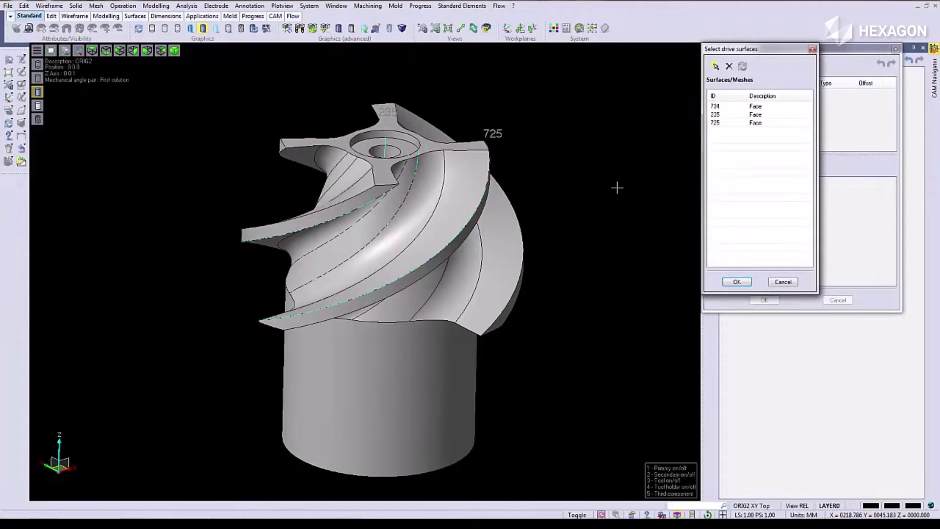
{"action": "middle_click", "coordinate": [617, 188]}
{"action": "left_click", "coordinate": [764, 300]}
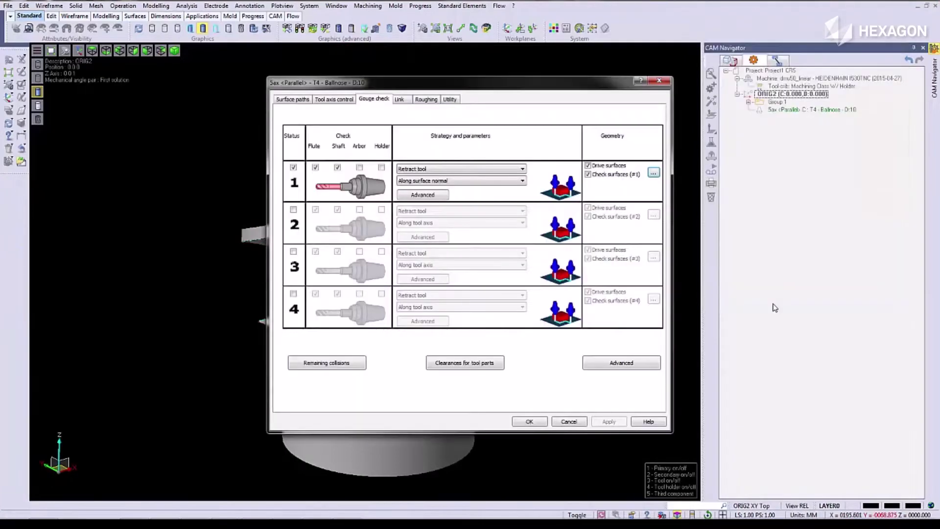
{"action": "left_click", "coordinate": [521, 423]}
Build the 5-axis operation's toolpath and close the Process Manager
{"action": "right_click", "coordinate": [782, 110]}
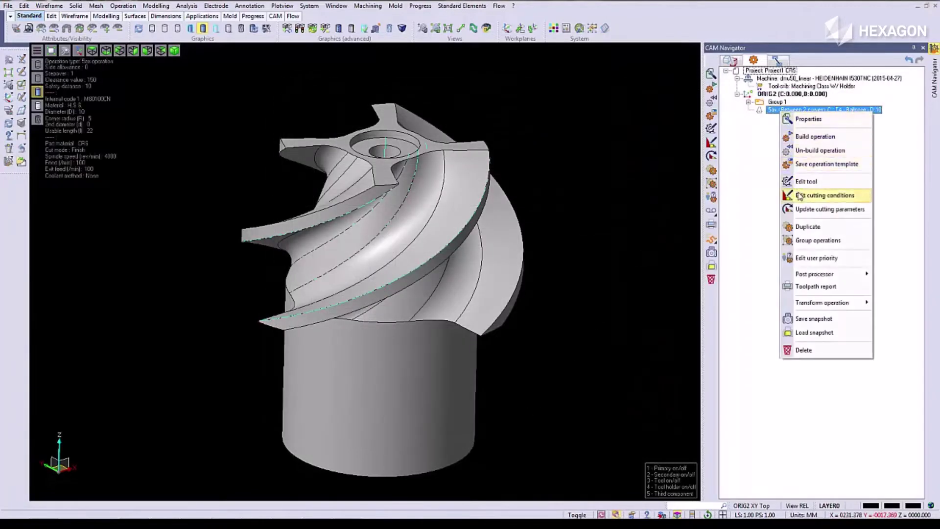
{"action": "left_click", "coordinate": [811, 137]}
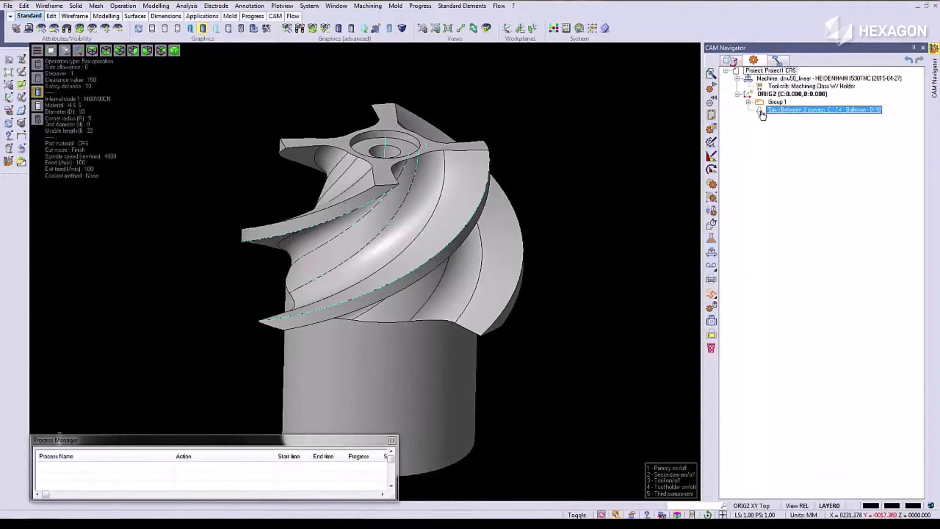
{"action": "middle_click_drag", "start_coordinate": [607, 199], "coordinate": [602, 222]}
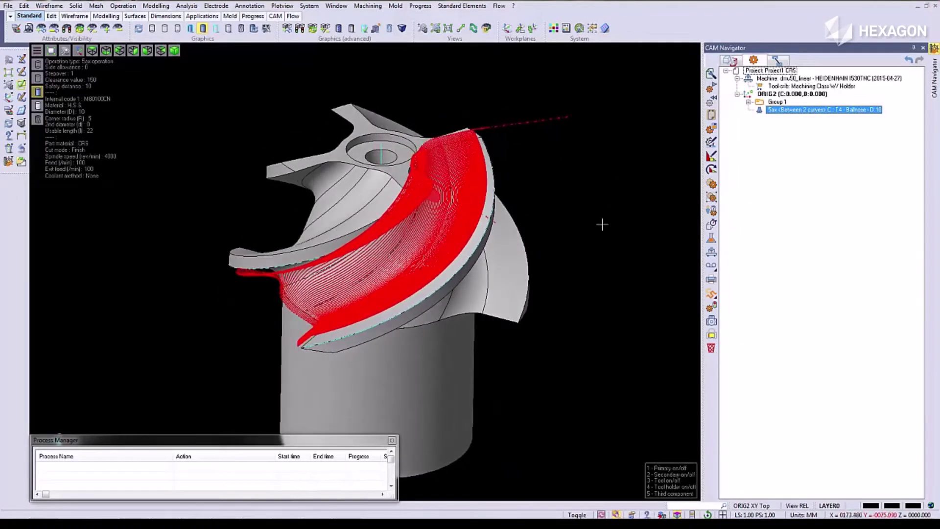
{"action": "left_click", "coordinate": [393, 441]}
Create three rotated copies of the 5-axis operation about the vertical axis through the hub circle's centre, covering the remaining blade channels
{"action": "right_click", "coordinate": [788, 112]}
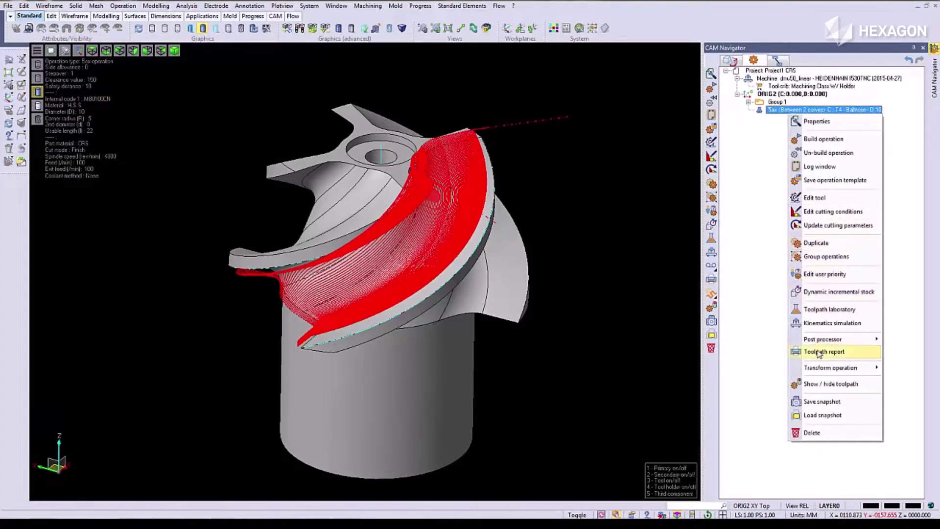
{"action": "mouse_move", "coordinate": [820, 371]}
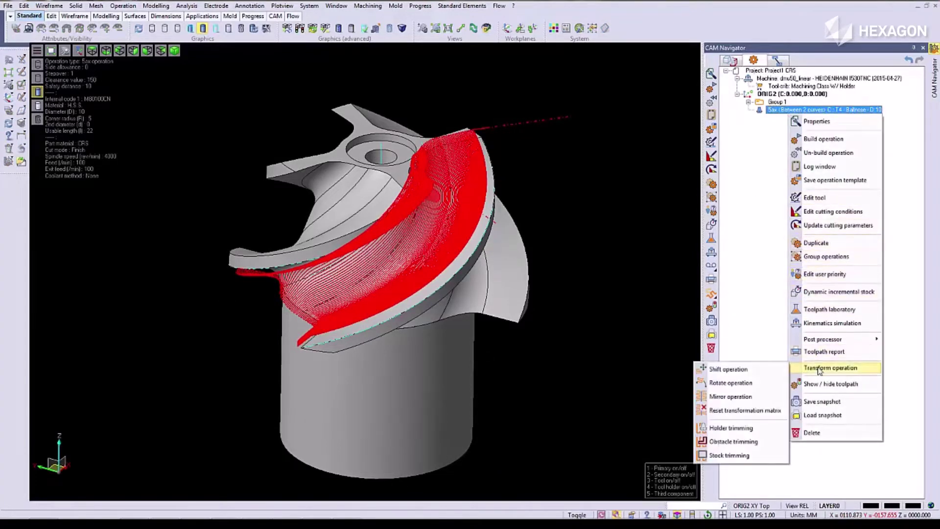
{"action": "left_click", "coordinate": [732, 383]}
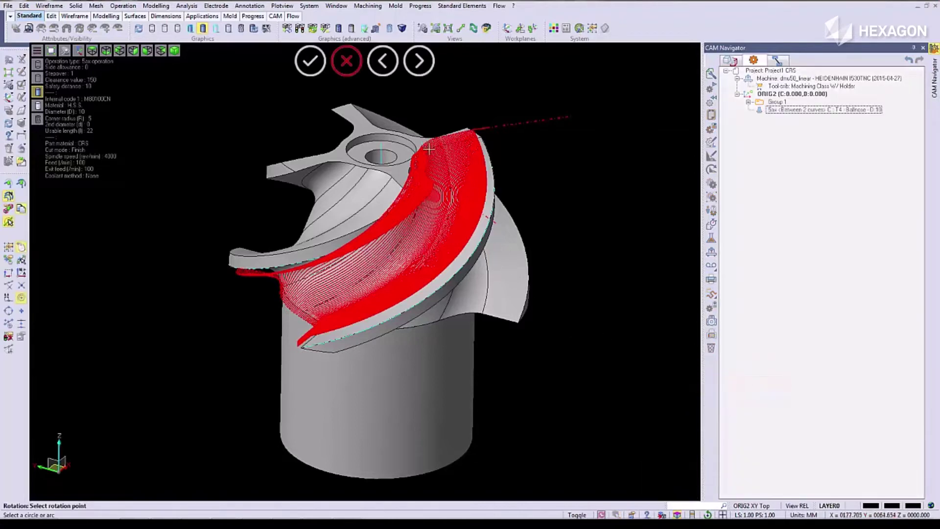
{"action": "left_click", "coordinate": [404, 142]}
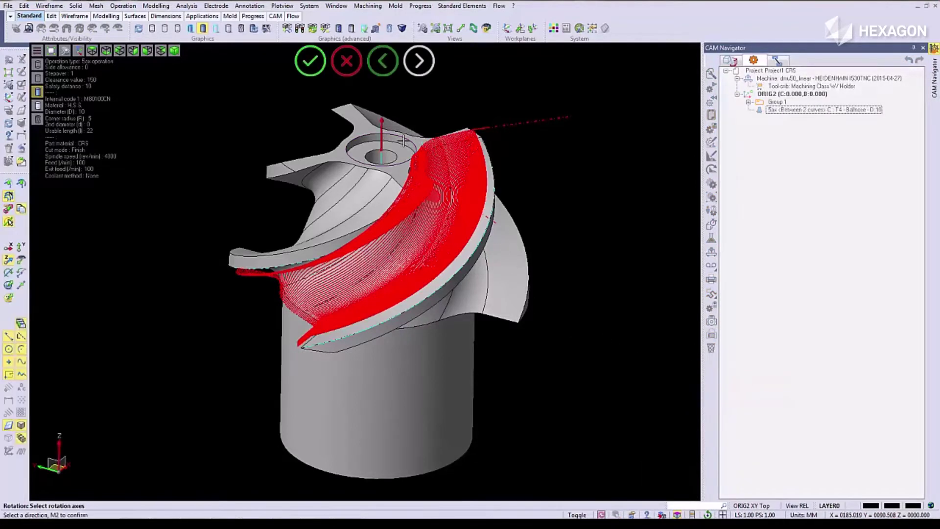
{"action": "middle_click", "coordinate": [421, 116]}
{"action": "middle_click", "coordinate": [422, 117]}
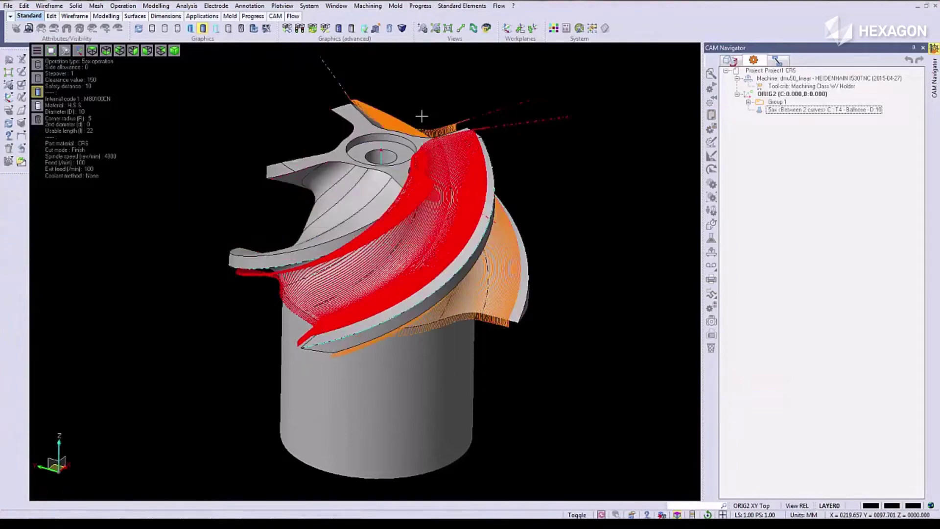
{"action": "middle_click_drag", "start_coordinate": [482, 126], "coordinate": [490, 145]}
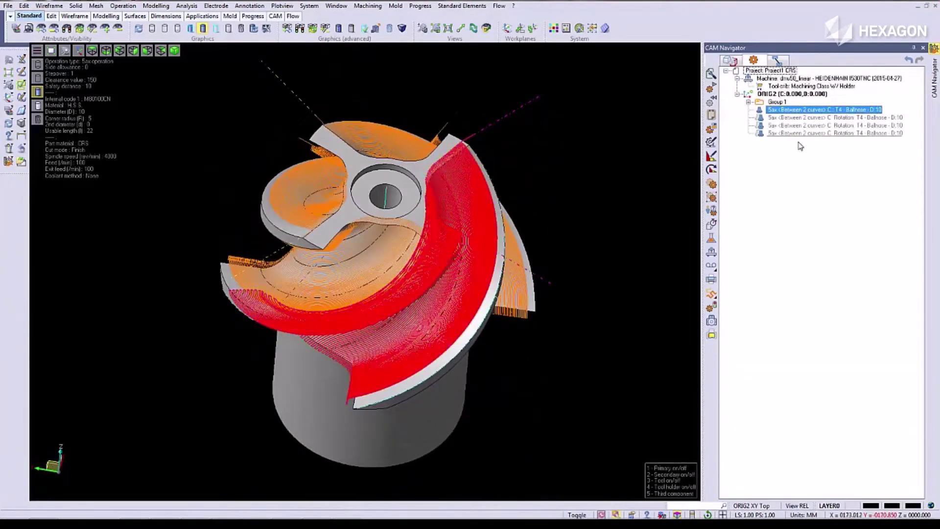
{"action": "left_click", "coordinate": [798, 159]}
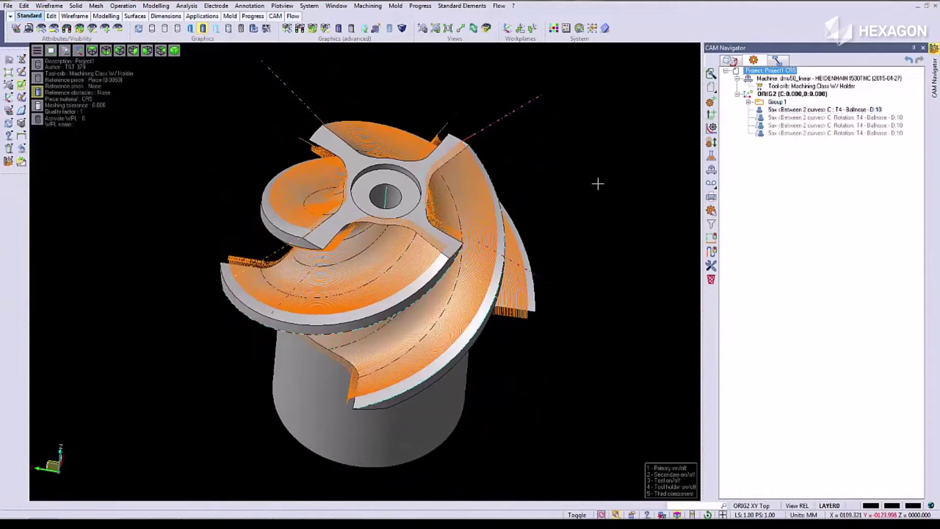
Play back the original 5-axis operation in the Toolpath laboratory
{"action": "middle_click_drag", "start_coordinate": [598, 183], "coordinate": [575, 165]}
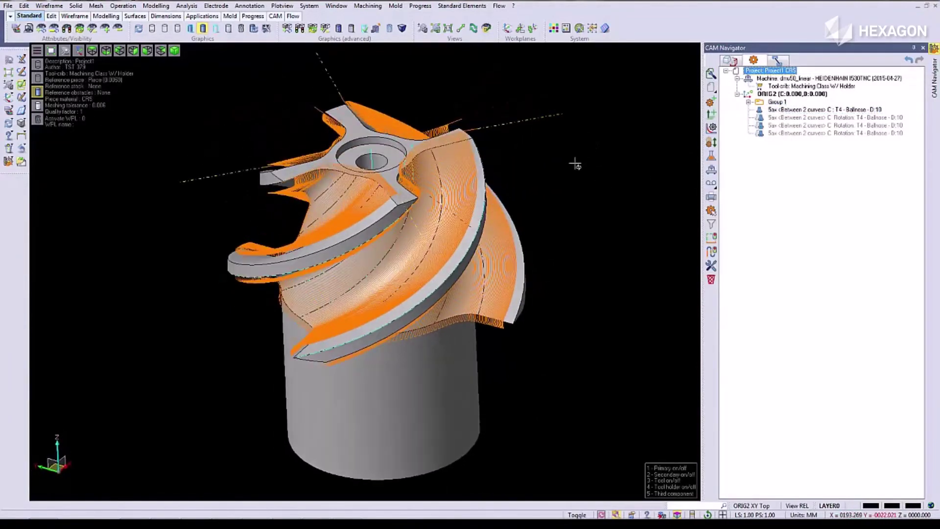
{"action": "left_click", "coordinate": [776, 111]}
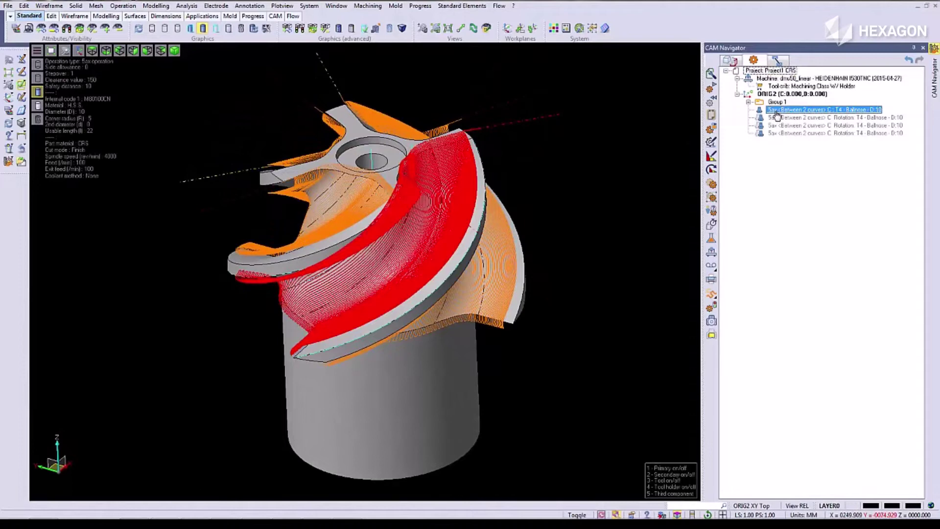
{"action": "right_click", "coordinate": [777, 112]}
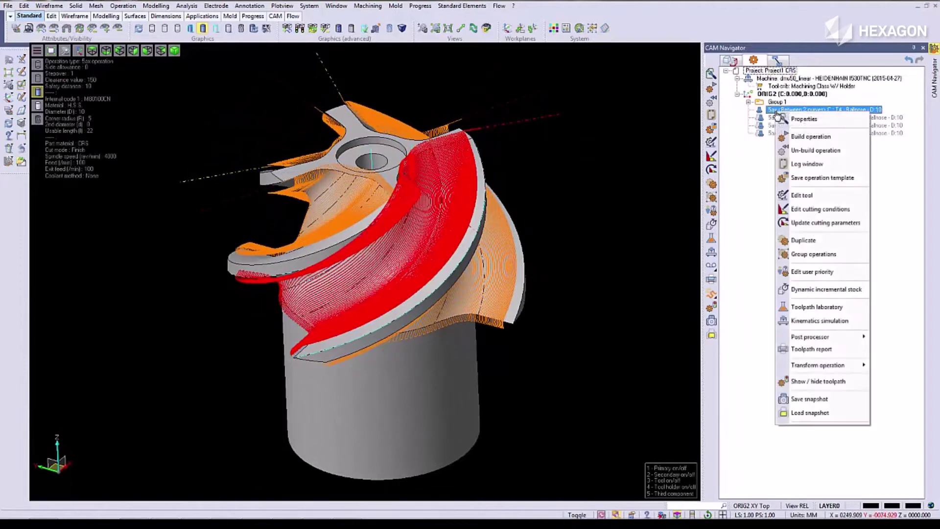
{"action": "left_click", "coordinate": [806, 310]}
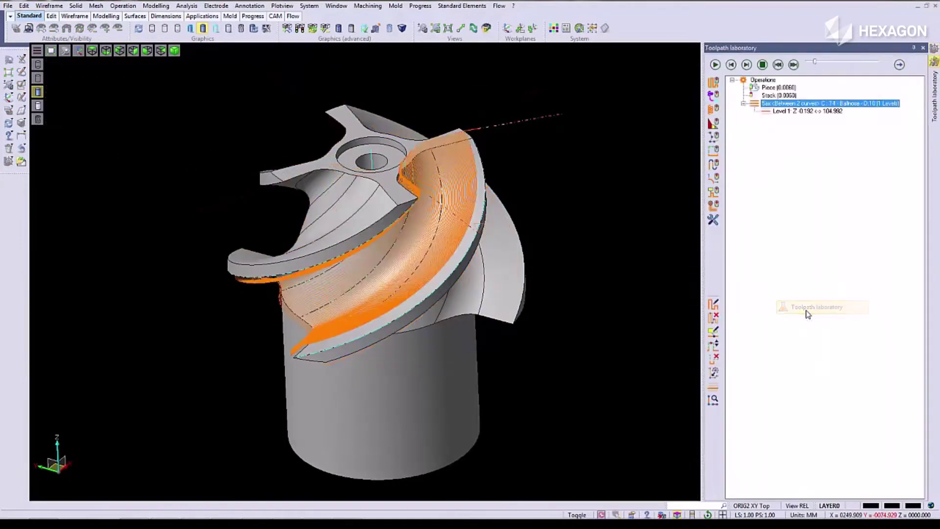
{"action": "left_click", "coordinate": [715, 65]}
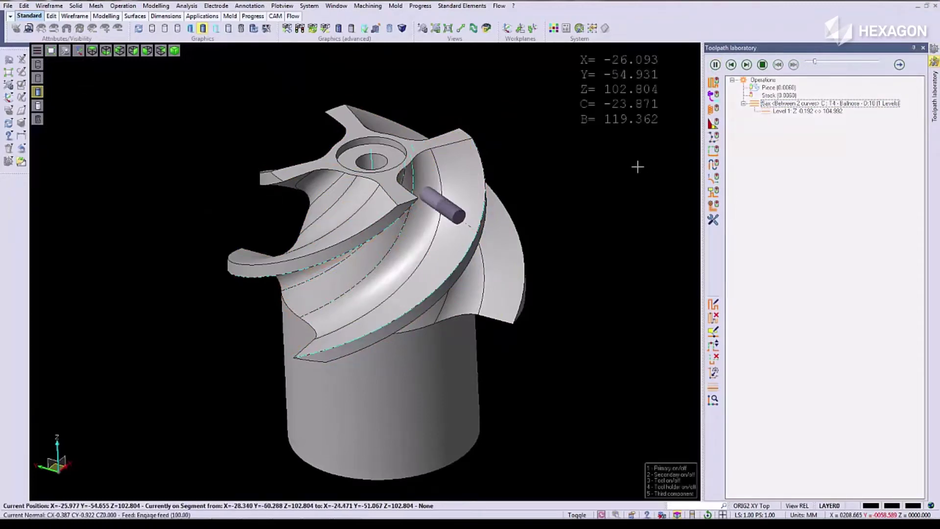
Examine the tool and holder motion along the blade channel at increasing playback speed, and then stop and close the Toolpath laboratory
{"action": "middle_click_drag", "start_coordinate": [607, 210], "coordinate": [598, 178]}
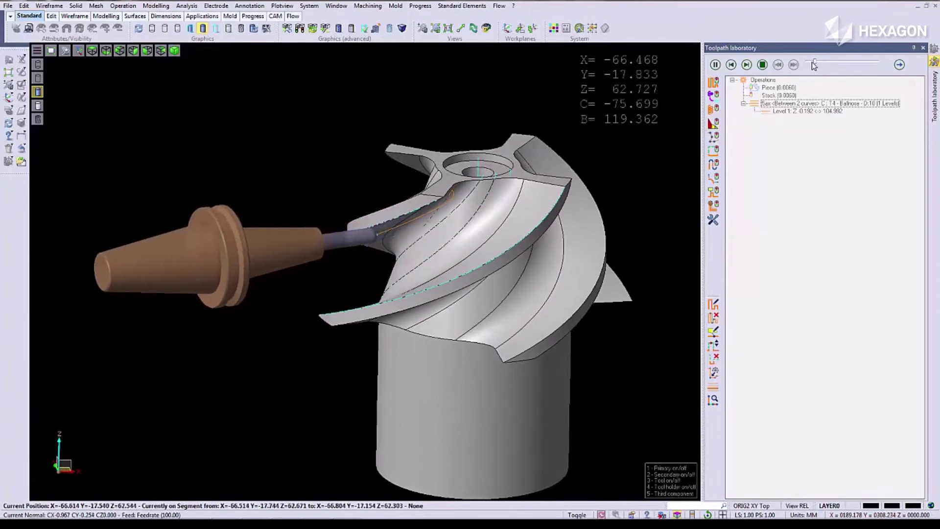
{"action": "left_click_drag", "start_coordinate": [815, 62], "coordinate": [855, 63]}
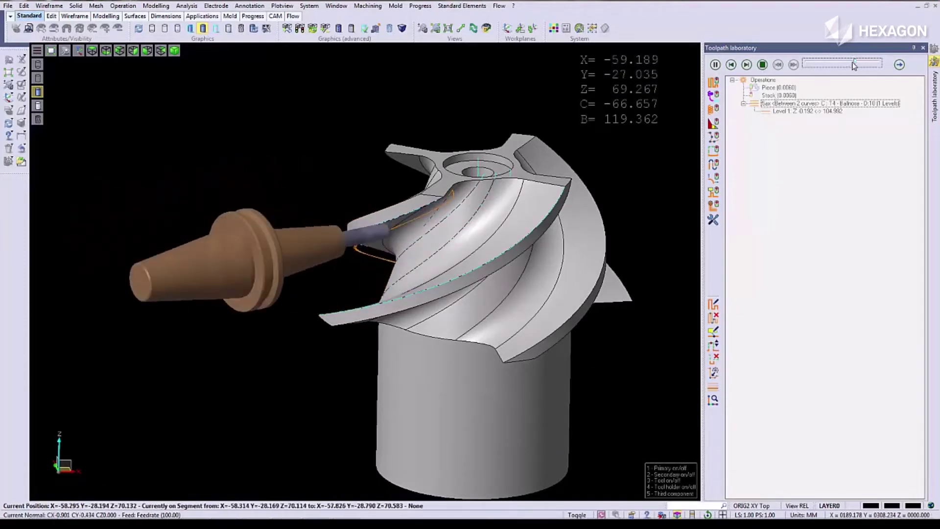
{"action": "left_click_drag", "start_coordinate": [855, 62], "coordinate": [881, 61]}
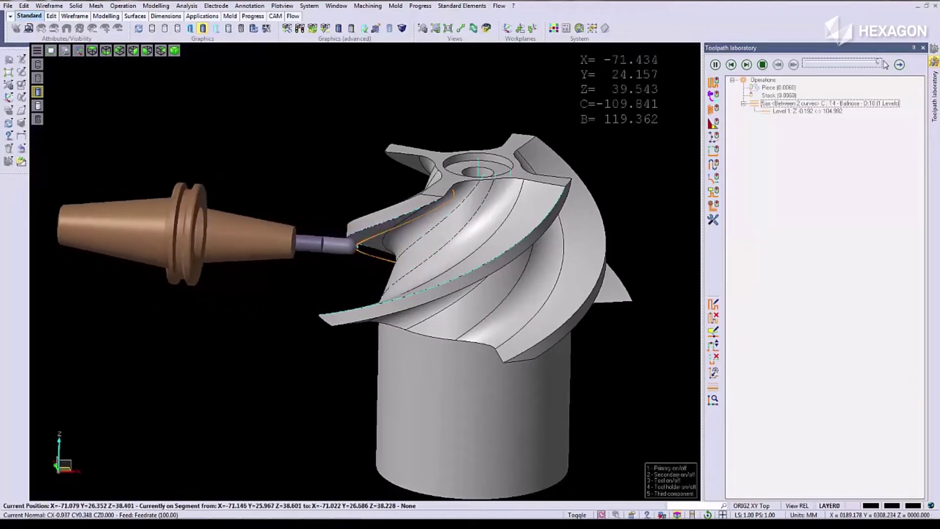
{"action": "left_click", "coordinate": [763, 67]}
{"action": "left_click", "coordinate": [923, 48]}
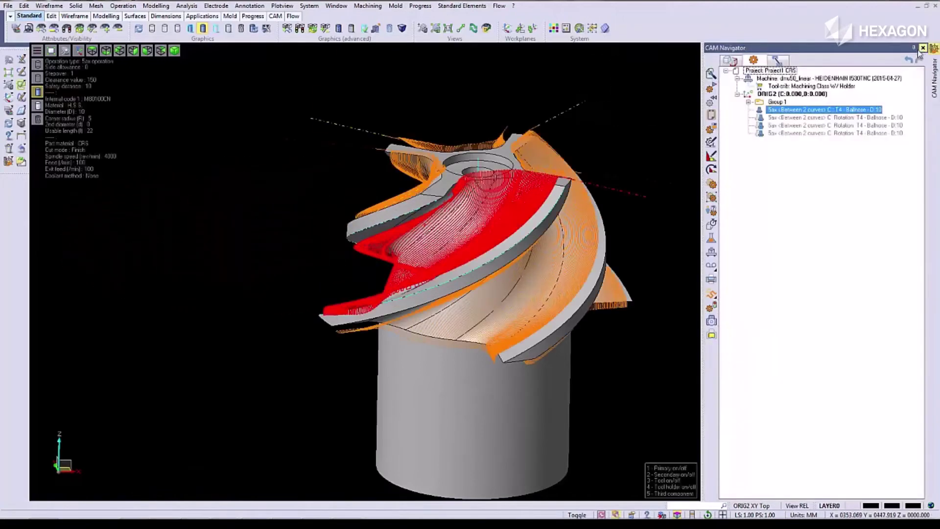
Launch the kinematics simulation for the original 5-axis operation and its three rotated copies, accepting the default simulation parameters
{"action": "left_click_drag", "start_coordinate": [857, 153], "coordinate": [838, 110]}
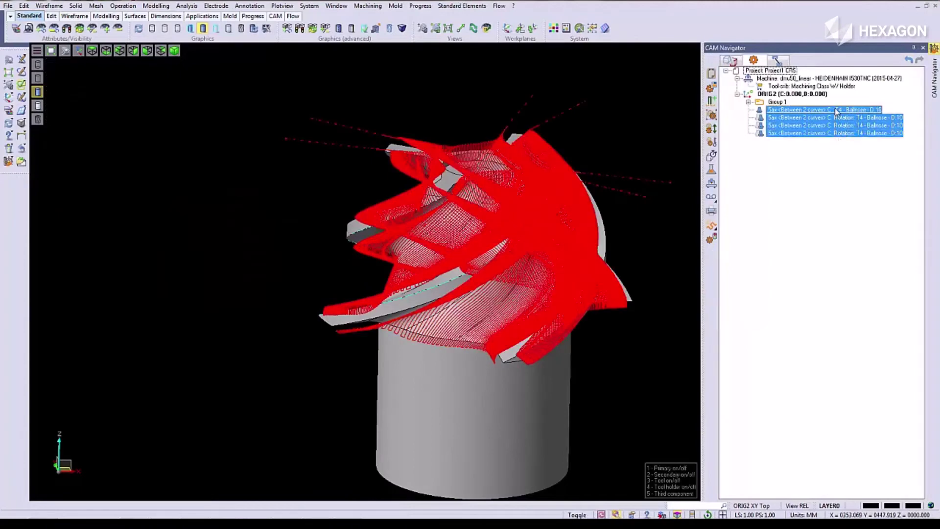
{"action": "right_click", "coordinate": [837, 112]}
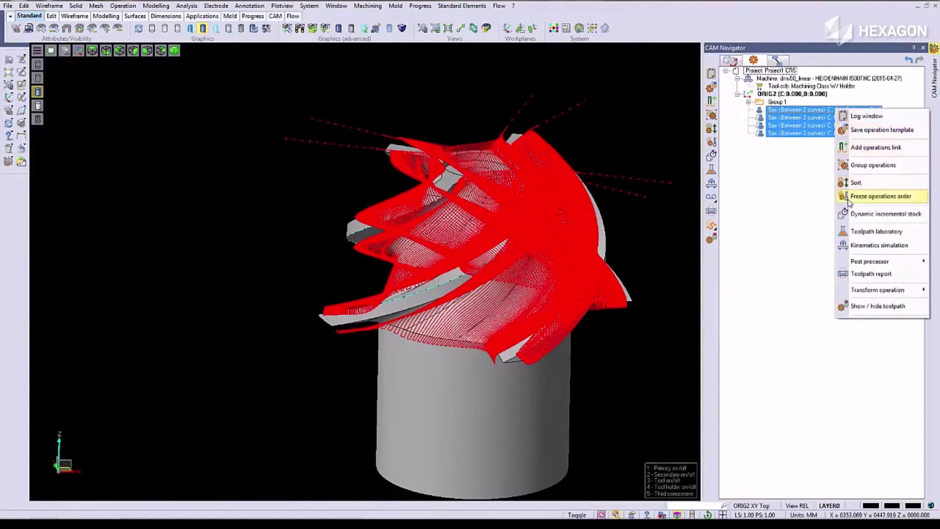
{"action": "left_click", "coordinate": [855, 247]}
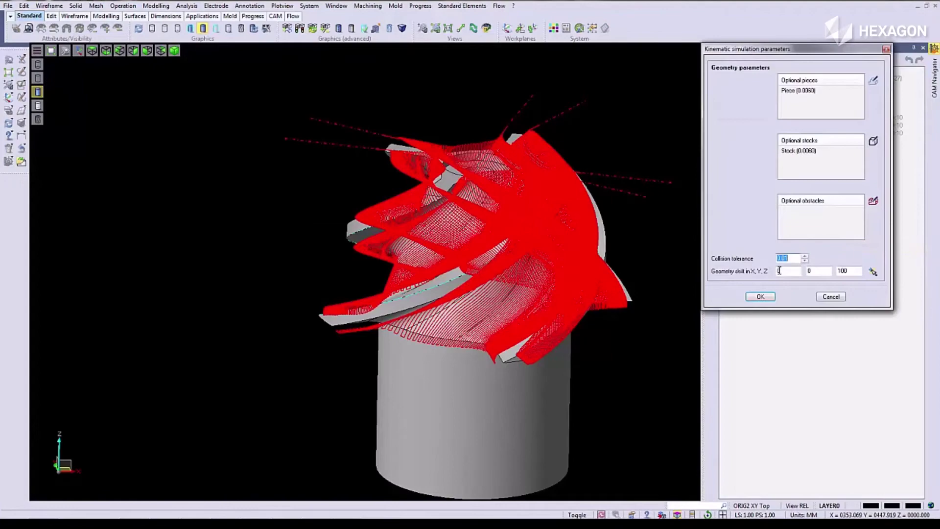
{"action": "left_click", "coordinate": [761, 297]}
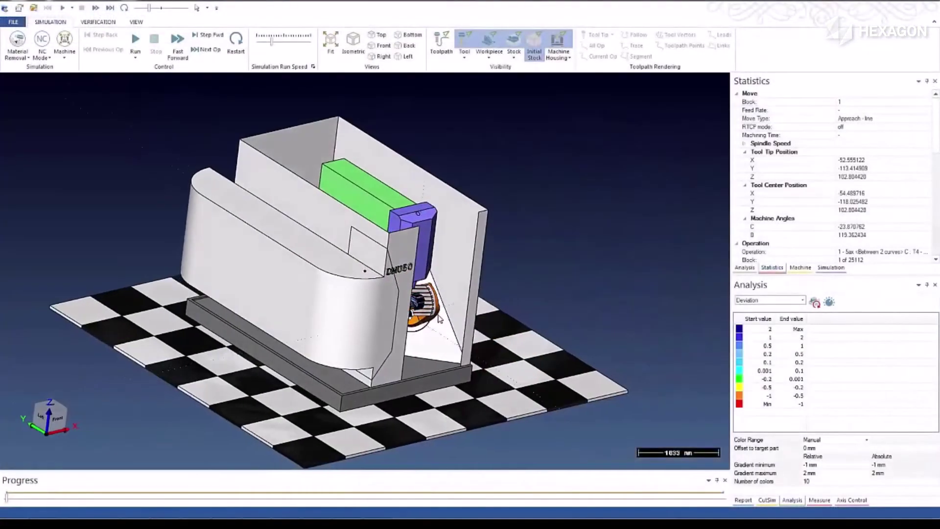
Run the machine simulation on the impeller and raise its run speed in two stages
{"action": "middle_click_drag", "start_coordinate": [440, 319], "coordinate": [406, 316]}
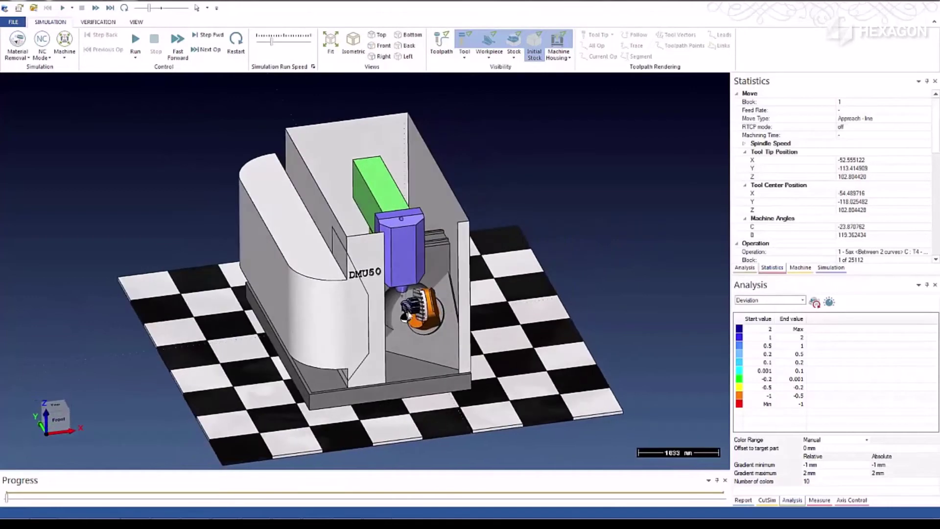
{"action": "scroll", "coordinate": [408, 312], "scroll_direction": "up", "scroll_amount": 3}
{"action": "scroll", "coordinate": [411, 309], "scroll_direction": "up", "scroll_amount": 4}
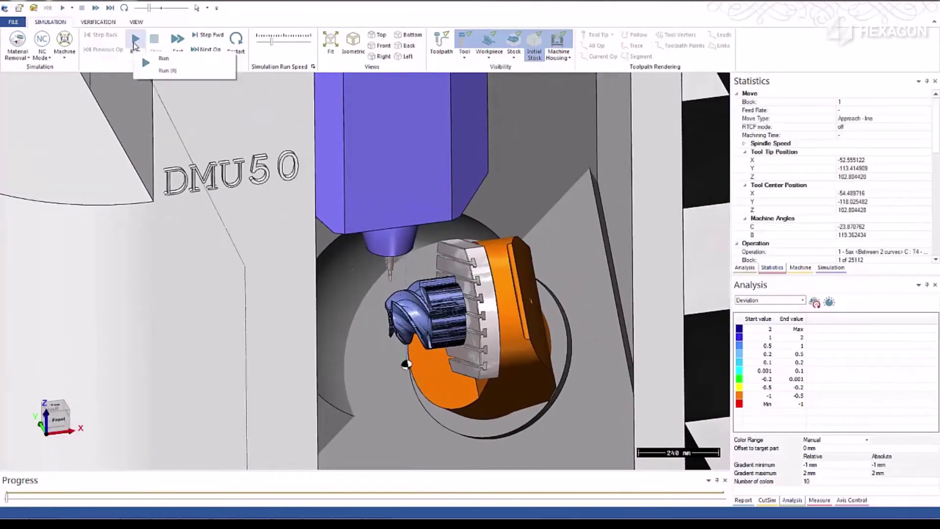
{"action": "left_click", "coordinate": [136, 39]}
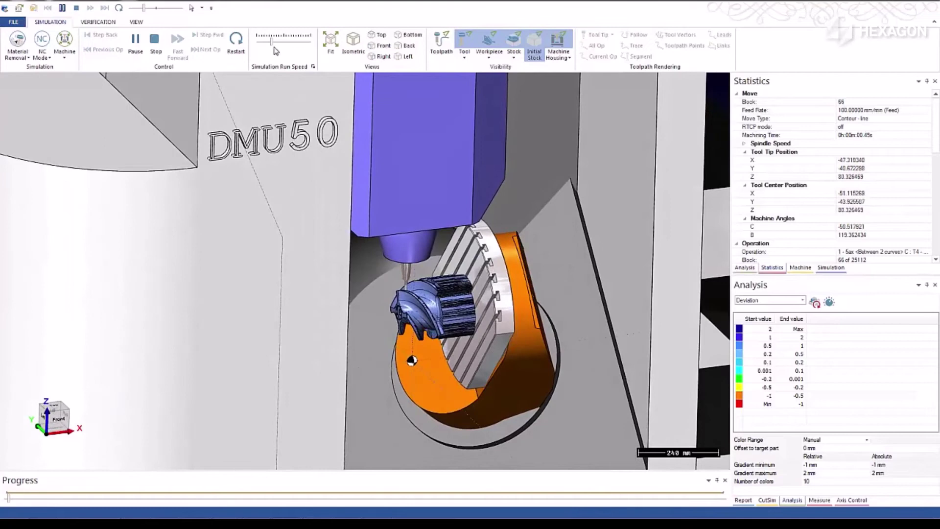
{"action": "left_click_drag", "start_coordinate": [273, 42], "coordinate": [281, 42]}
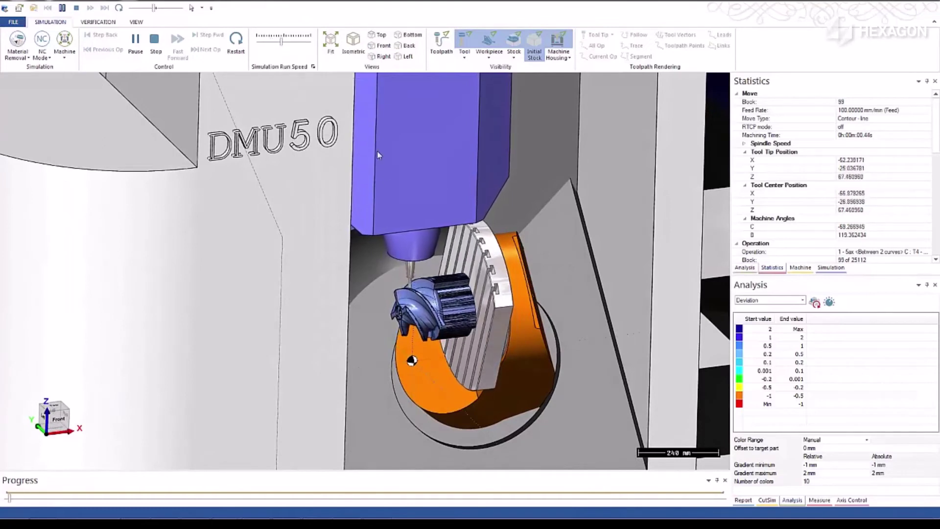
{"action": "scroll", "coordinate": [427, 289], "scroll_direction": "up", "scroll_amount": 3}
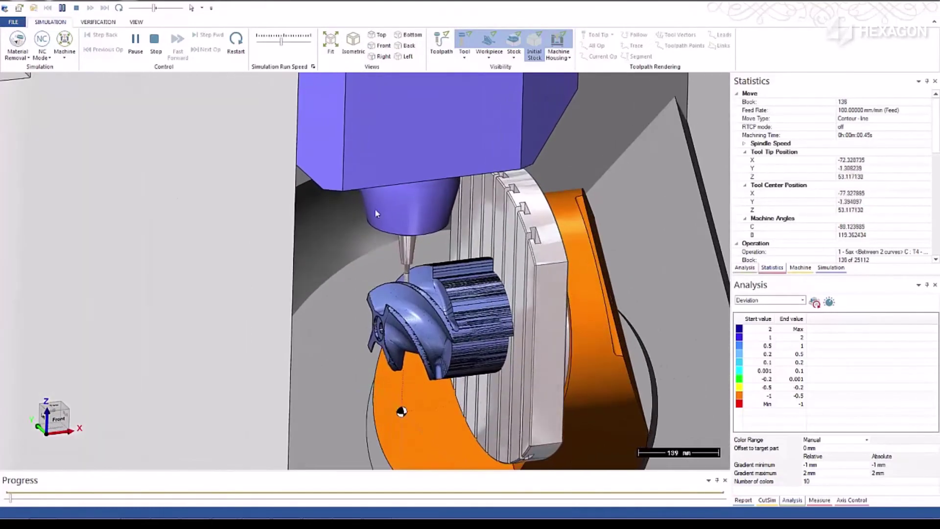
{"action": "left_click_drag", "start_coordinate": [282, 42], "coordinate": [291, 42]}
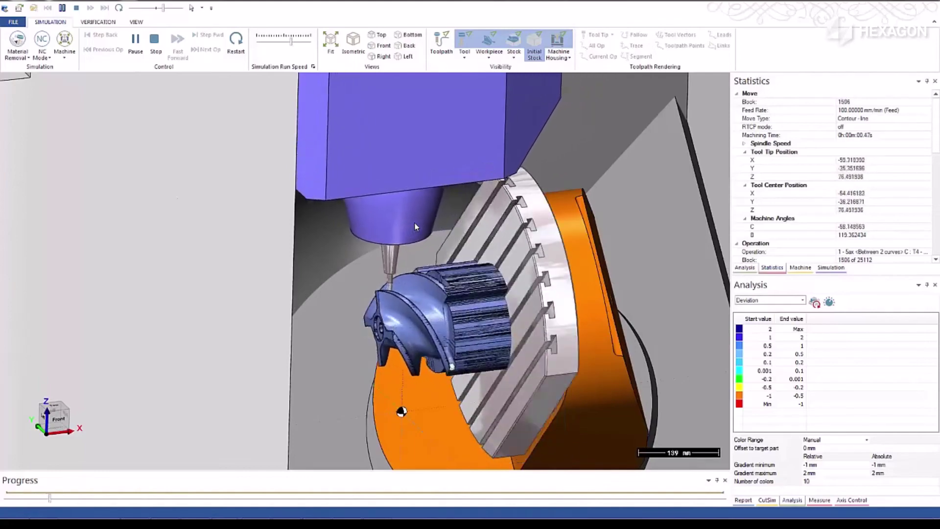
Hide the machine housing and examine the tool, spindle and rotary table motion around the impeller from the left and back sides
{"action": "left_click", "coordinate": [559, 43]}
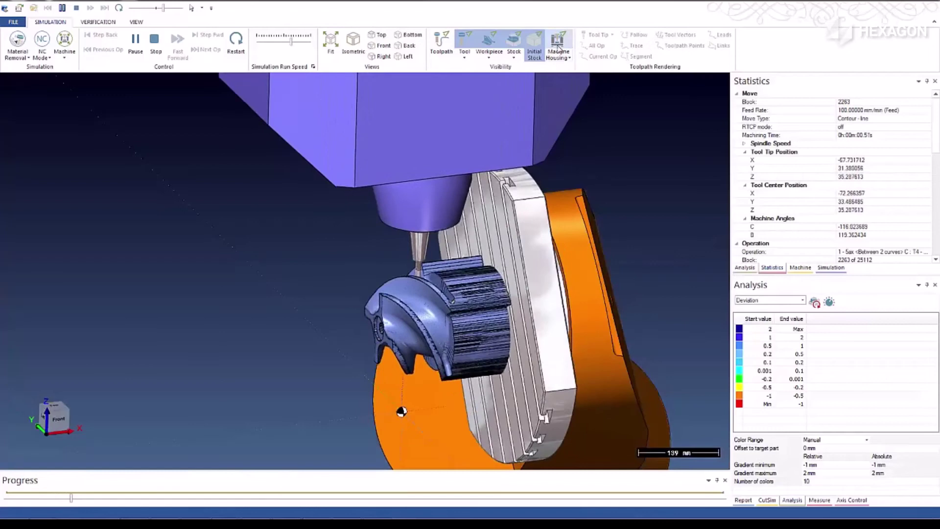
{"action": "scroll", "coordinate": [391, 289], "scroll_direction": "down", "scroll_amount": 4}
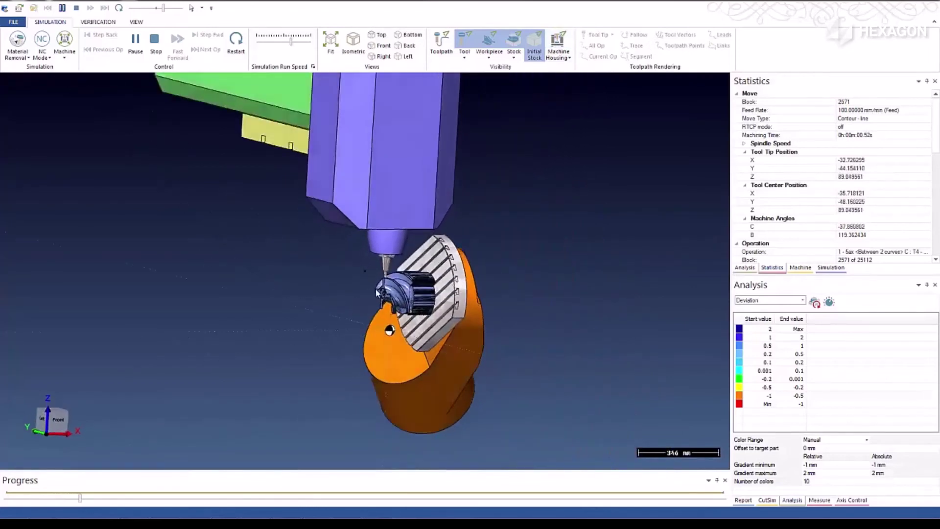
{"action": "middle_click_drag", "start_coordinate": [377, 292], "coordinate": [488, 292]}
{"action": "scroll", "coordinate": [482, 280], "scroll_direction": "down", "scroll_amount": 1}
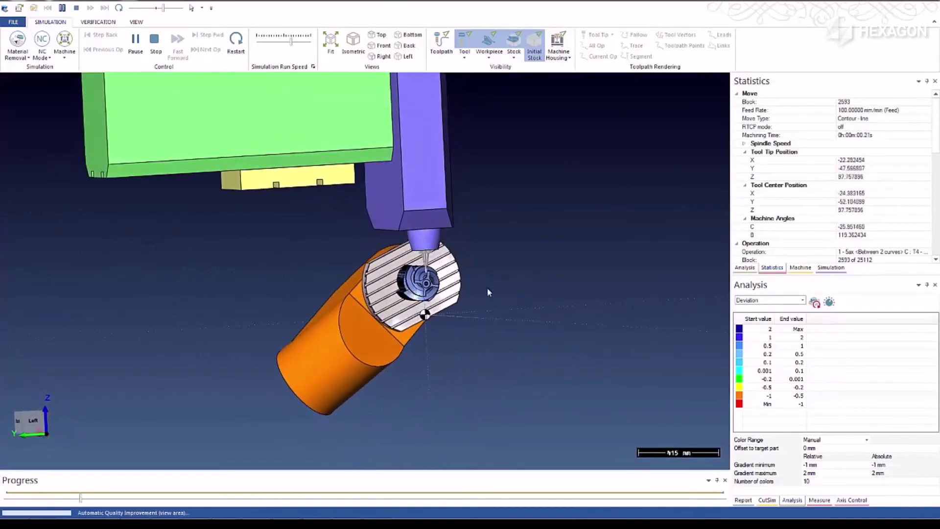
{"action": "scroll", "coordinate": [432, 281], "scroll_direction": "up", "scroll_amount": 4}
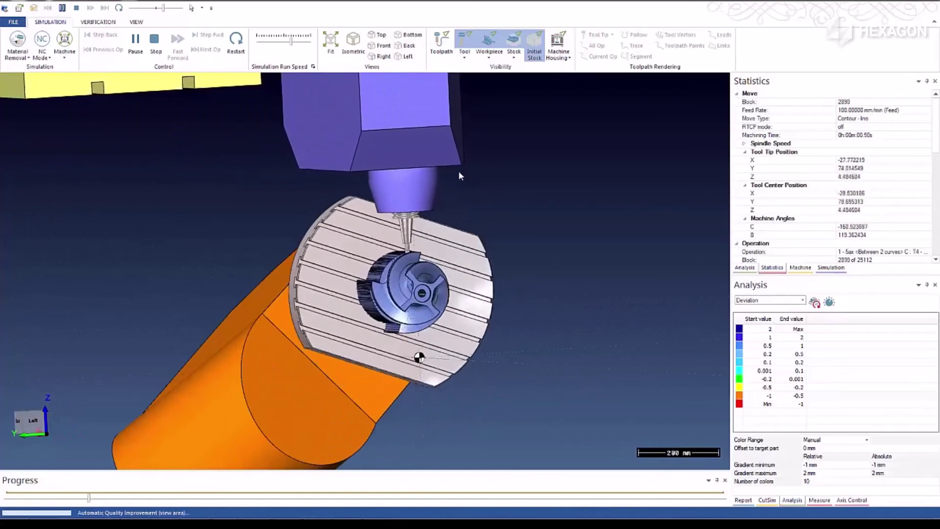
{"action": "middle_click_drag", "start_coordinate": [460, 174], "coordinate": [637, 196]}
{"action": "middle_click_drag", "start_coordinate": [431, 238], "coordinate": [409, 267]}
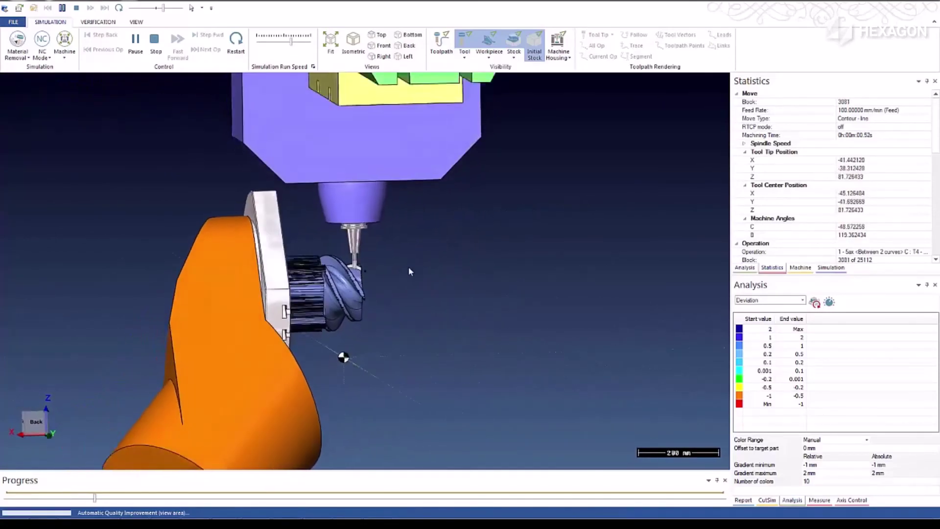
{"action": "scroll", "coordinate": [344, 239], "scroll_direction": "up", "scroll_amount": 3}
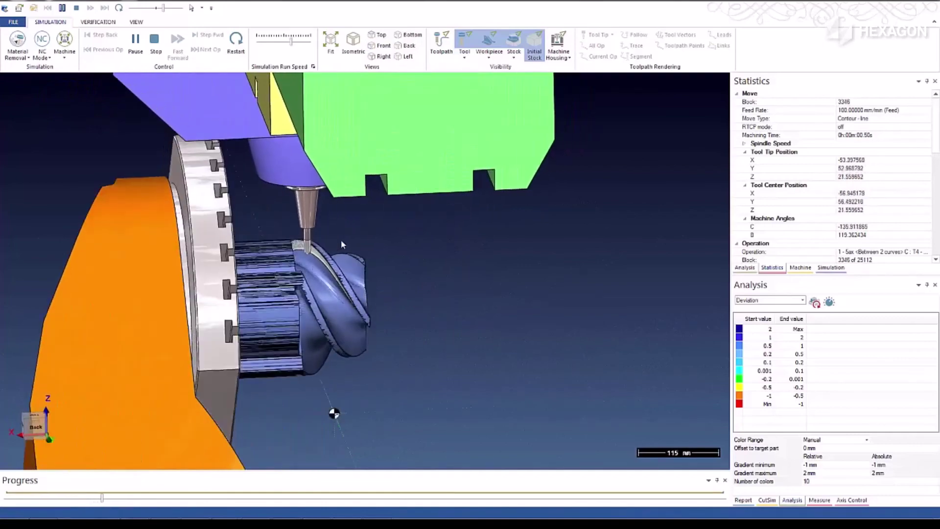